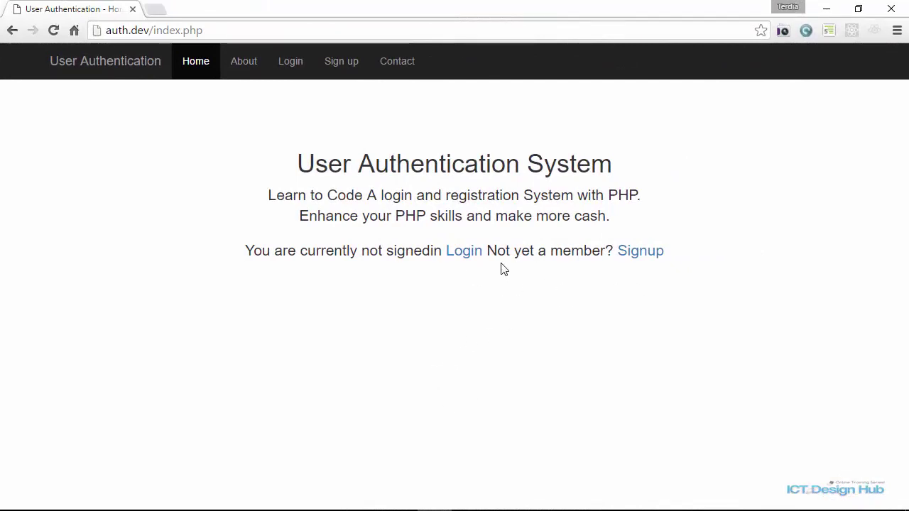
Register a new account with an email address, username and password, then dismiss the thank-you message.
{"action": "left_click", "coordinate": [639, 257]}
{"action": "left_click", "coordinate": [198, 168]}
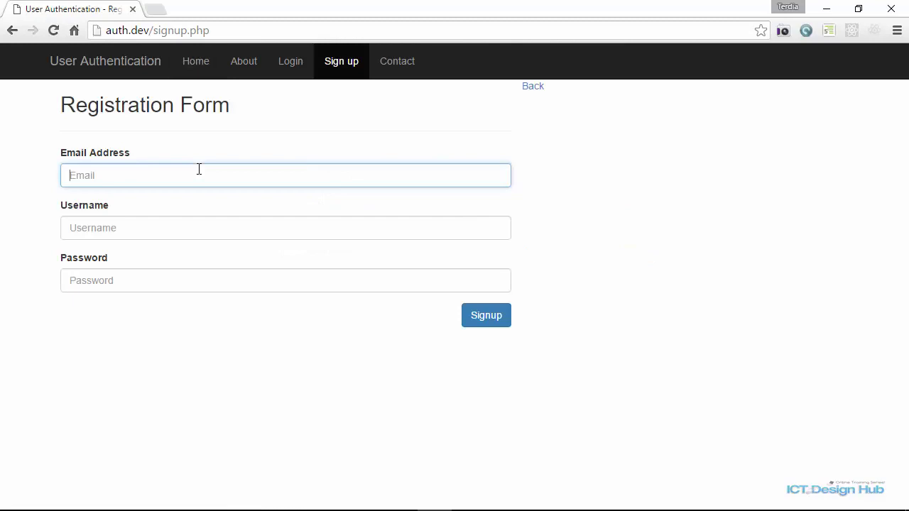
{"action": "left_click", "coordinate": [126, 232]}
{"action": "type", "text": "John"}
{"action": "key", "text": "Tab"}
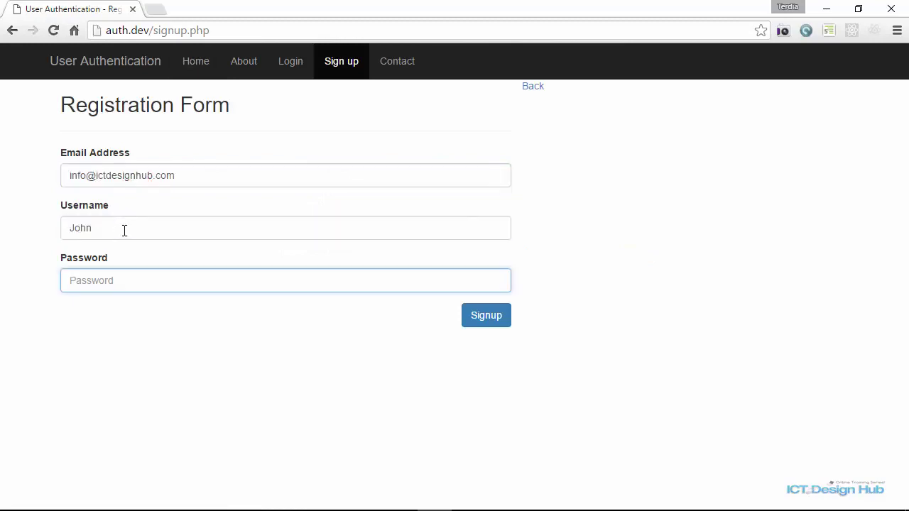
{"action": "type", "text": "123456"}
{"action": "left_click", "coordinate": [490, 317]}
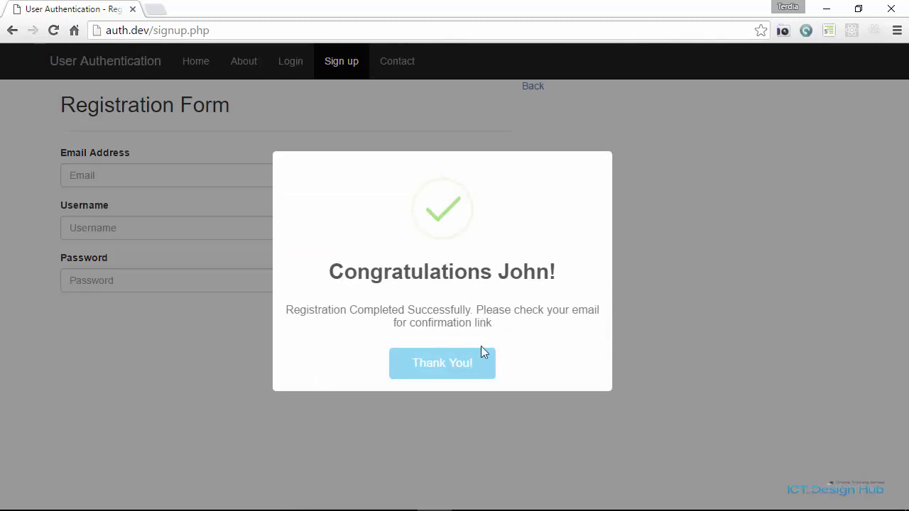
{"action": "left_click", "coordinate": [463, 366]}
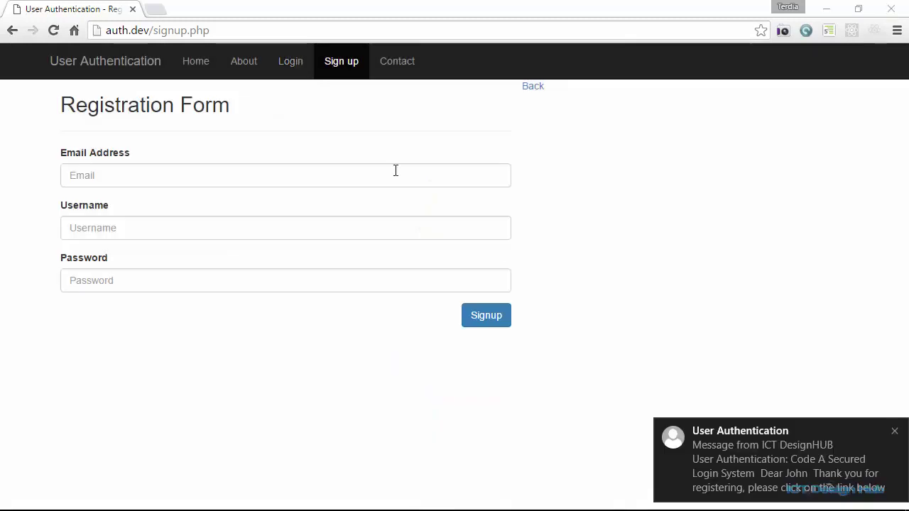
Try signing in with the new account before it is activated.
{"action": "left_click", "coordinate": [291, 63]}
{"action": "left_click", "coordinate": [147, 173]}
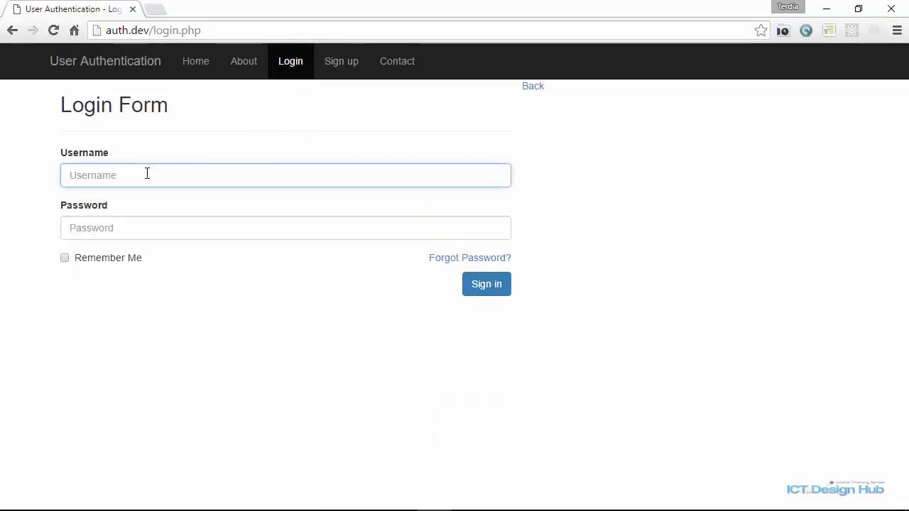
{"action": "type", "text": "j"}
{"action": "key", "text": "Down"}
{"action": "key", "text": "Return"}
{"action": "key", "text": "Tab"}
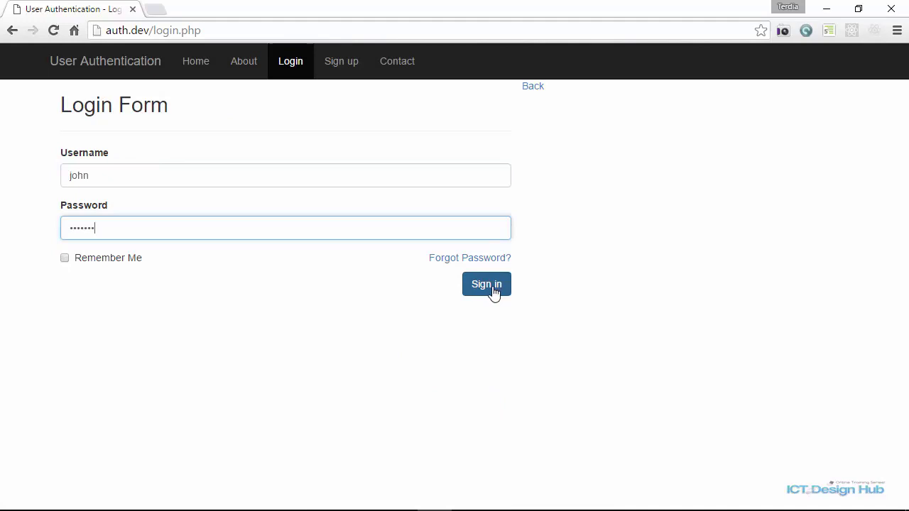
{"action": "left_click", "coordinate": [490, 293]}
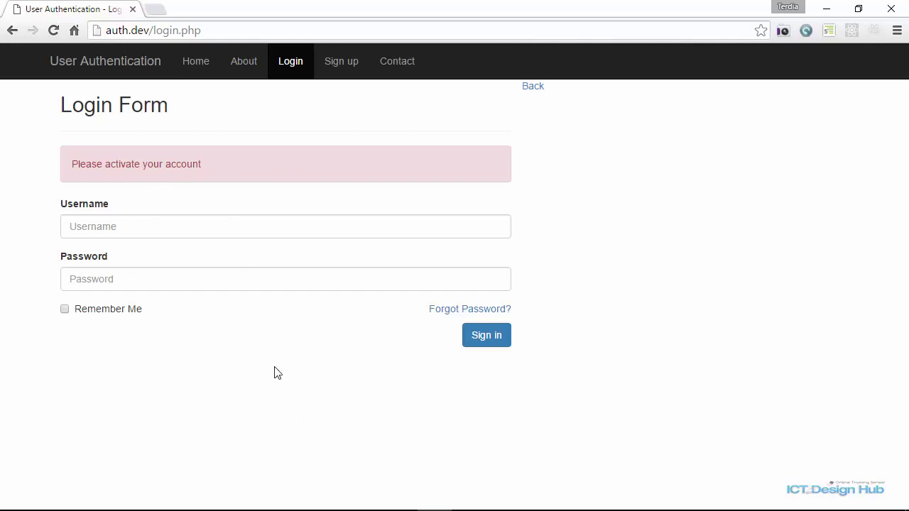
In Outlook, open the User Authentication confirmation email and follow its Confirm Email link.
{"action": "key", "text": "alt+Tab"}
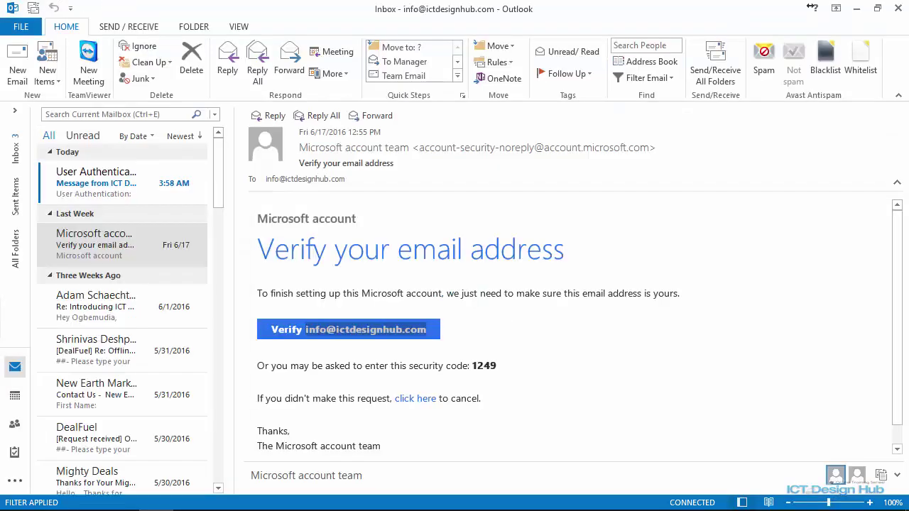
{"action": "left_click", "coordinate": [93, 176]}
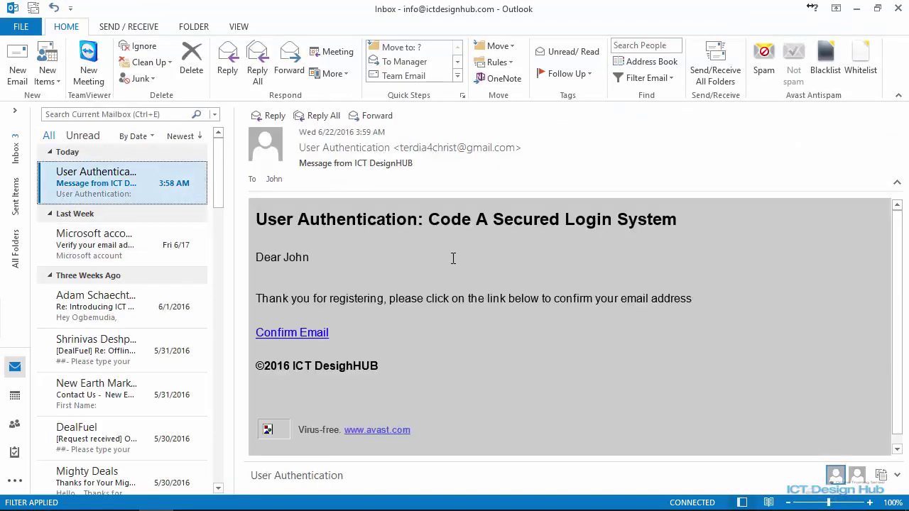
{"action": "left_click", "coordinate": [298, 338]}
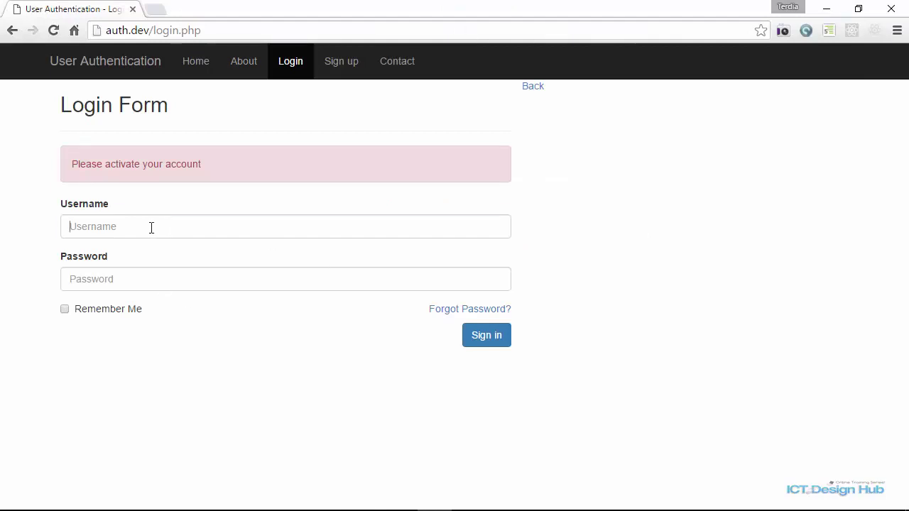
Sign in with the account's username and password, then view My Profile.
{"action": "left_click", "coordinate": [151, 227]}
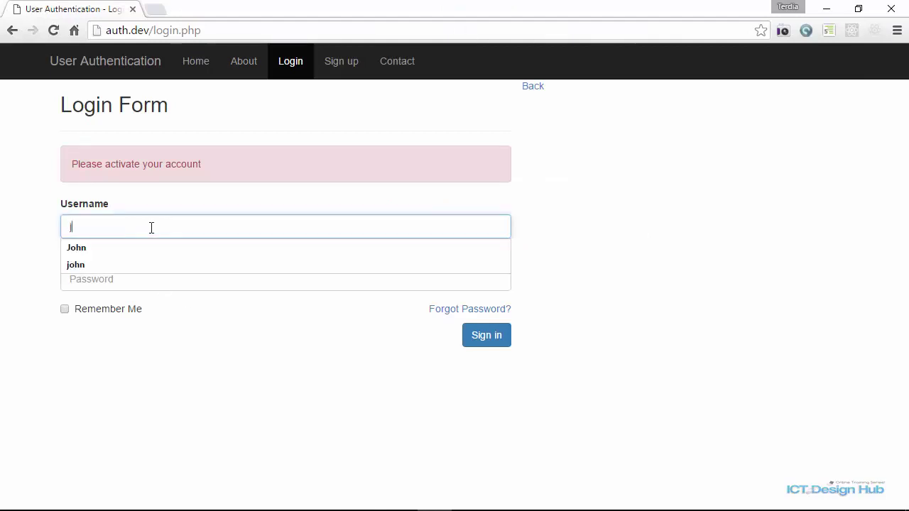
{"action": "type", "text": "john"}
{"action": "key", "text": "Tab"}
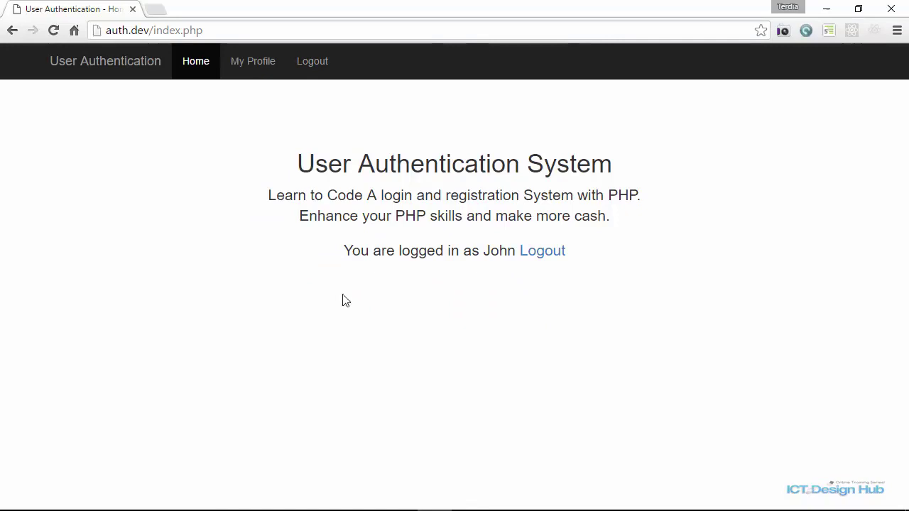
{"action": "left_click", "coordinate": [252, 71]}
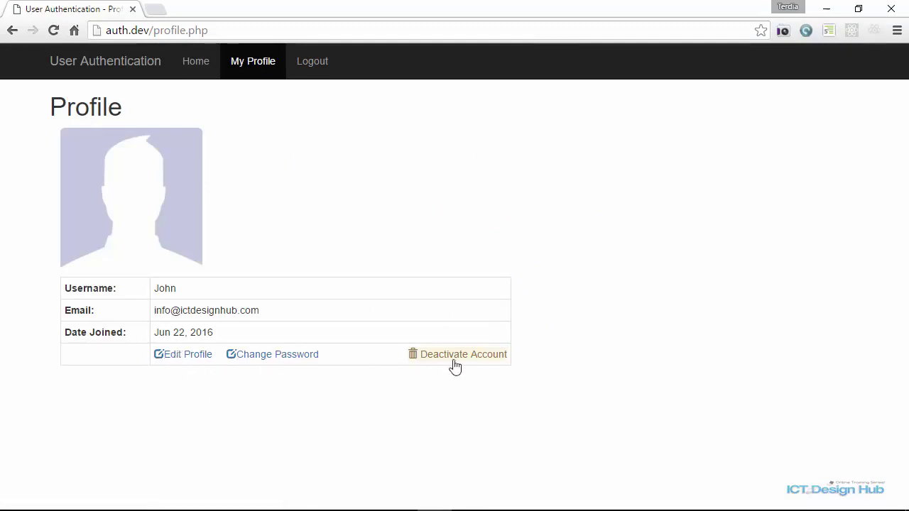
Upload JaimeLannister.jpg from auth-images as the profile avatar and return to My Profile.
{"action": "left_click", "coordinate": [183, 361]}
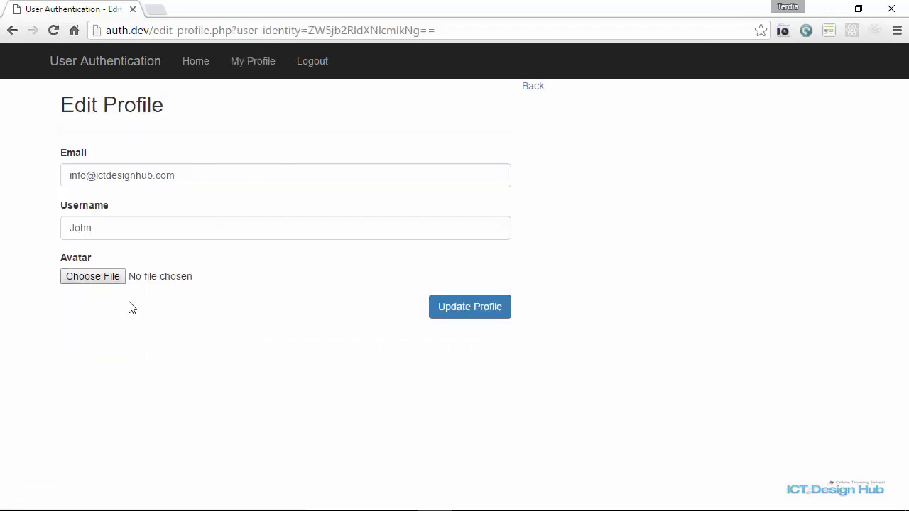
{"action": "left_click", "coordinate": [101, 280]}
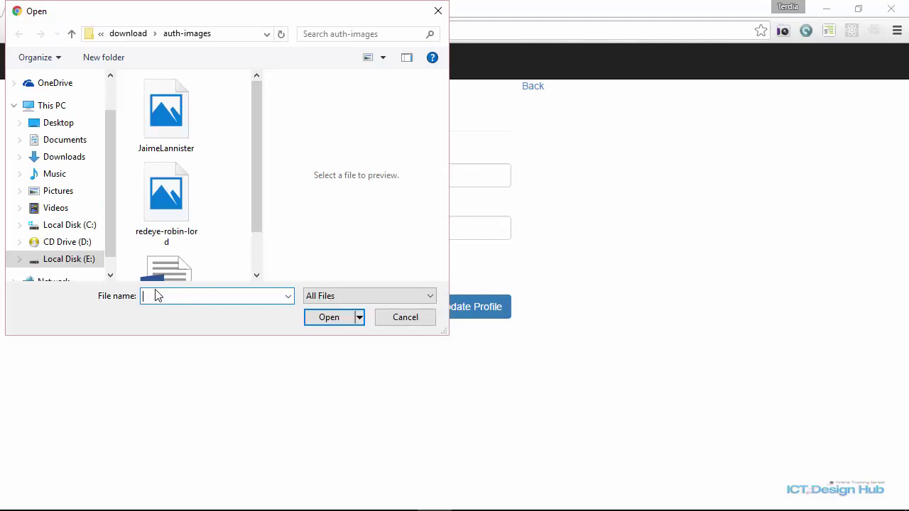
{"action": "left_click", "coordinate": [161, 134]}
{"action": "left_click", "coordinate": [334, 318]}
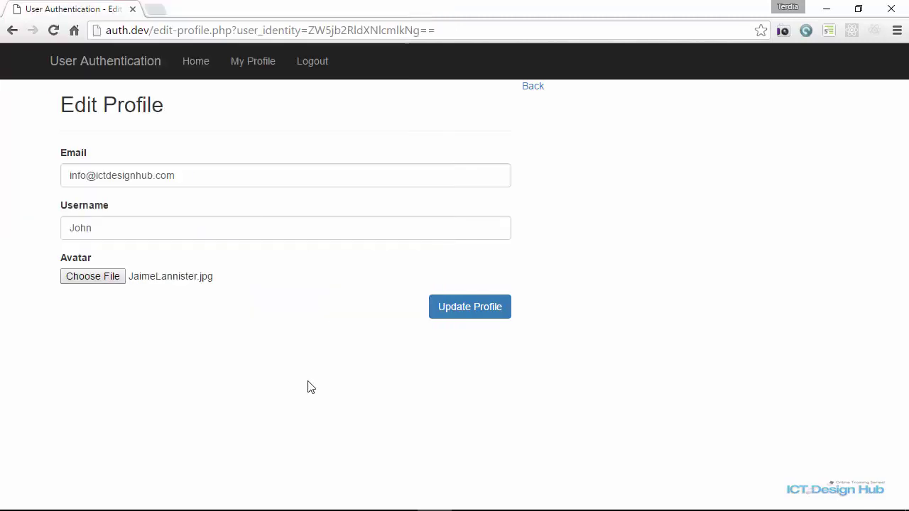
{"action": "left_click", "coordinate": [486, 309]}
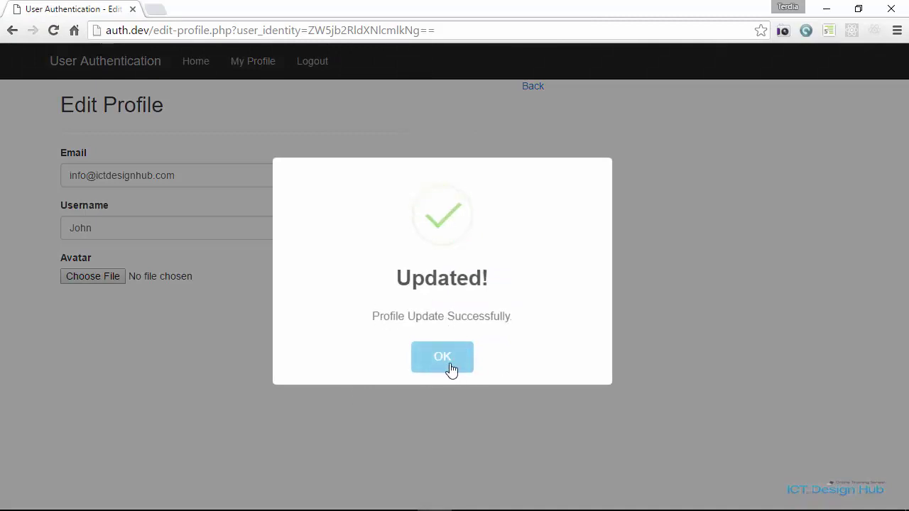
{"action": "left_click", "coordinate": [442, 358]}
{"action": "left_click", "coordinate": [442, 357]}
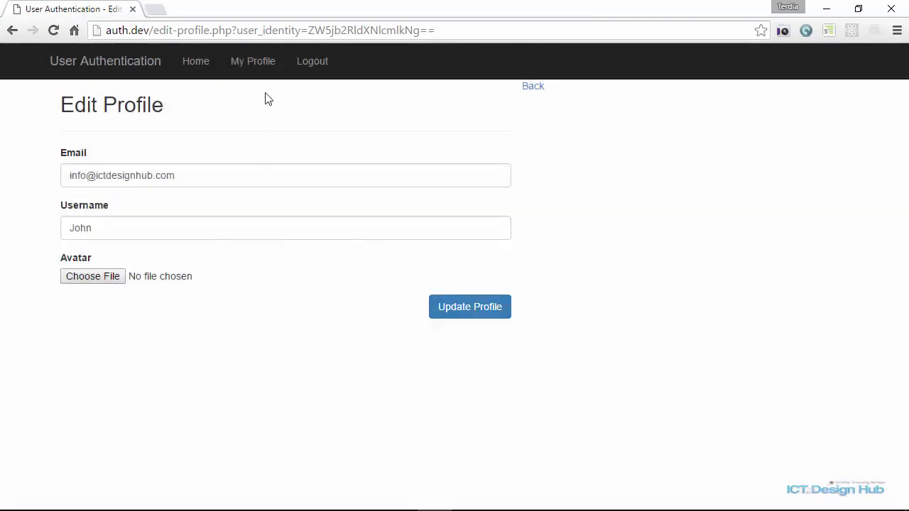
{"action": "left_click", "coordinate": [250, 63]}
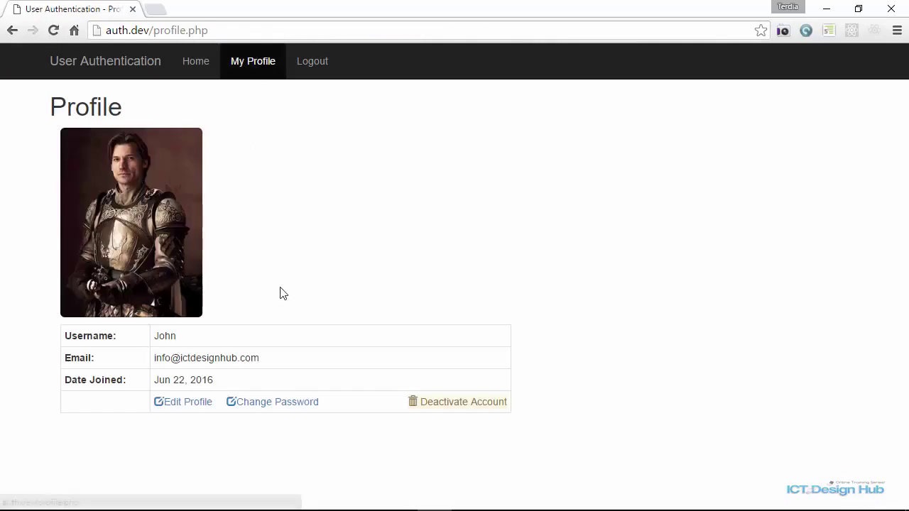
Change the account password by entering the current, new and confirmed passwords, then dismiss the confirmation.
{"action": "left_click", "coordinate": [267, 405]}
{"action": "left_click", "coordinate": [112, 204]}
{"action": "type", "text": "1234567"}
{"action": "left_click", "coordinate": [112, 254]}
{"action": "type", "text": "1234567"}
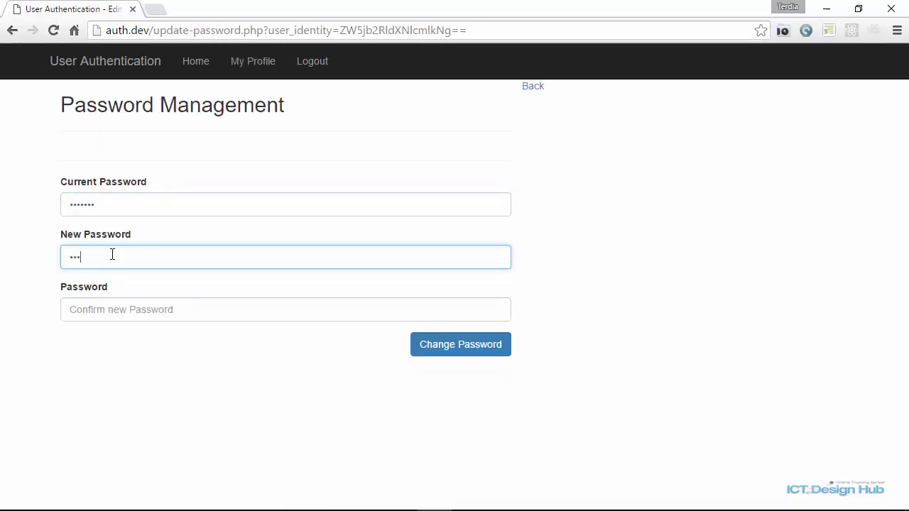
{"action": "key", "text": "Tab"}
{"action": "type", "text": "1234567"}
{"action": "left_click", "coordinate": [477, 355]}
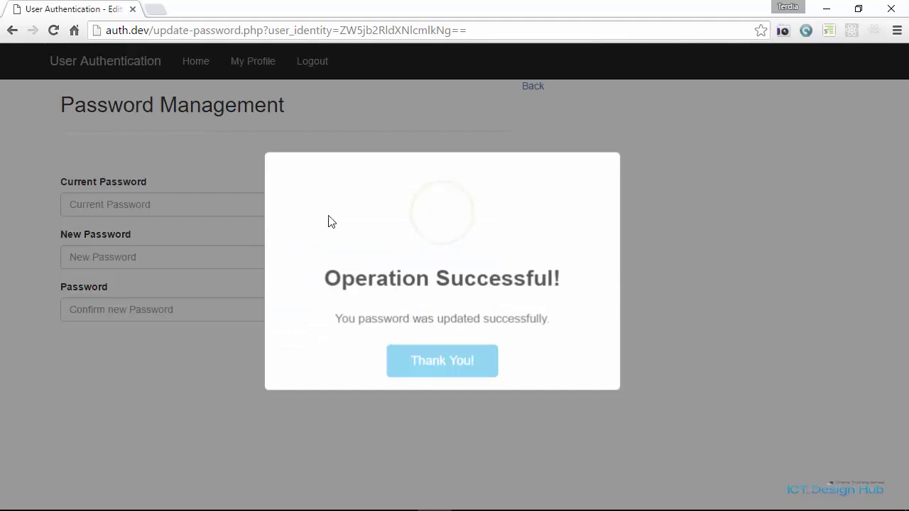
{"action": "left_click", "coordinate": [433, 364]}
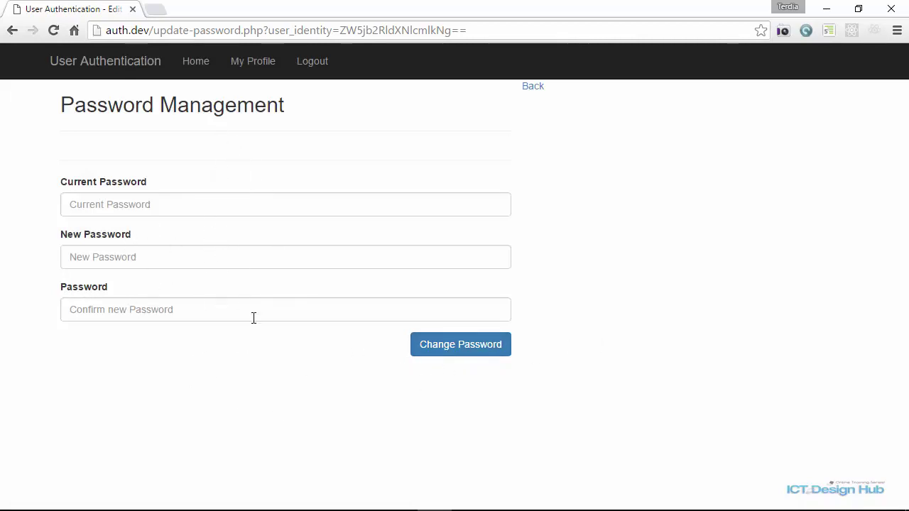
{"action": "left_click", "coordinate": [463, 355]}
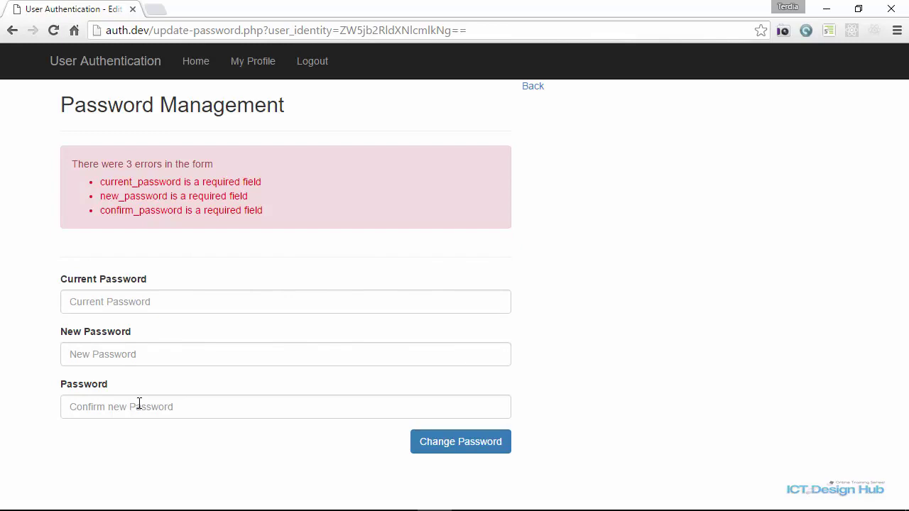
{"action": "left_click", "coordinate": [113, 302]}
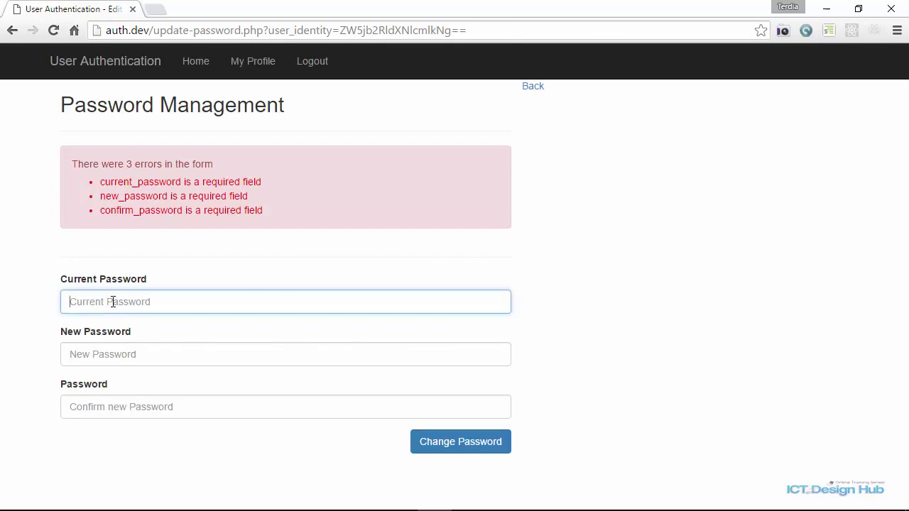
{"action": "type", "text": "123456789012"}
{"action": "key", "text": "Tab"}
{"action": "type", "text": "123"}
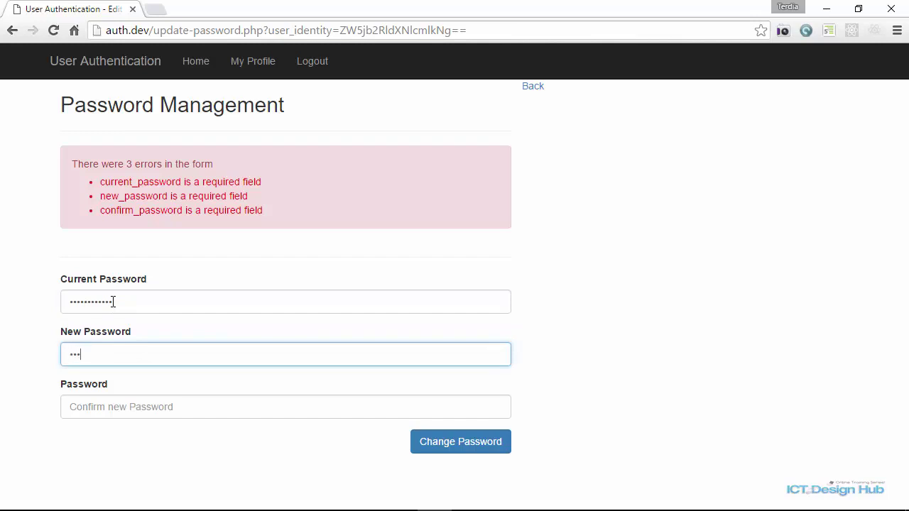
{"action": "type", "text": "456"}
{"action": "key", "text": "Tab"}
{"action": "type", "text": "123456"}
{"action": "left_click", "coordinate": [463, 442]}
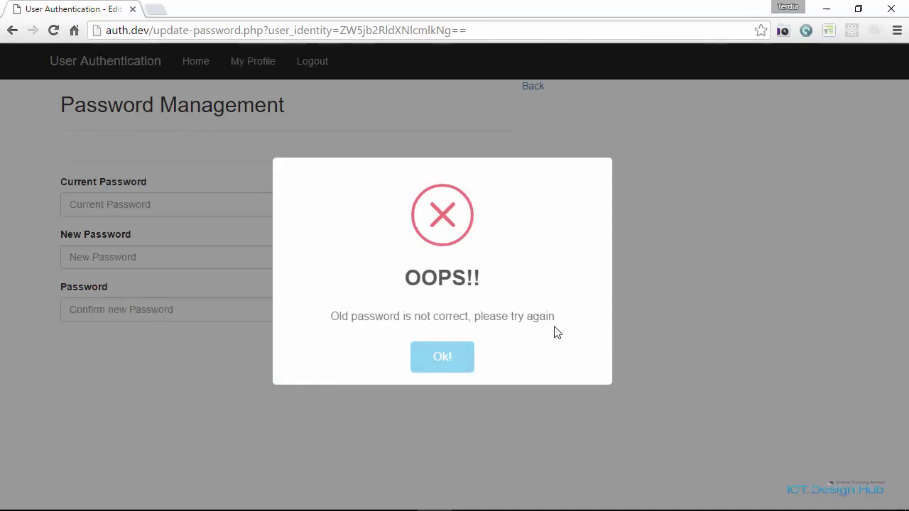
{"action": "left_click", "coordinate": [444, 360]}
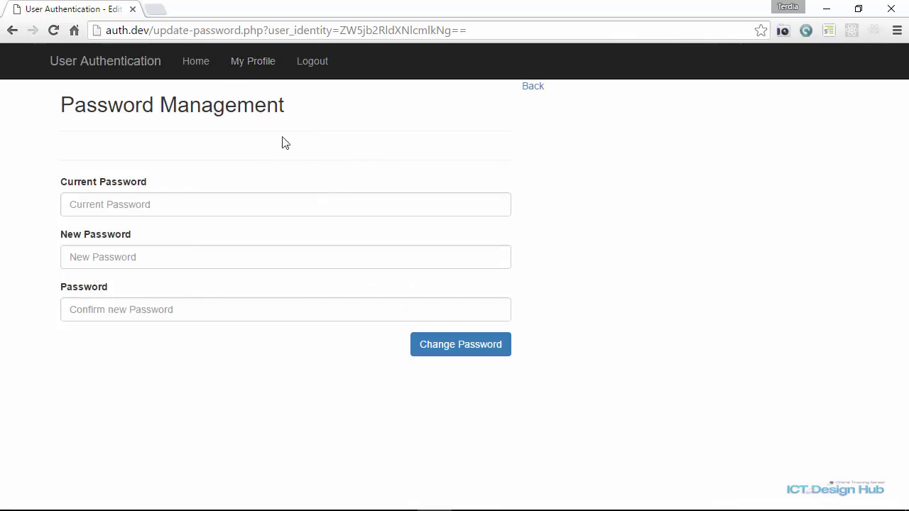
Log out and reach the password recovery page from the login page.
{"action": "left_click", "coordinate": [314, 64]}
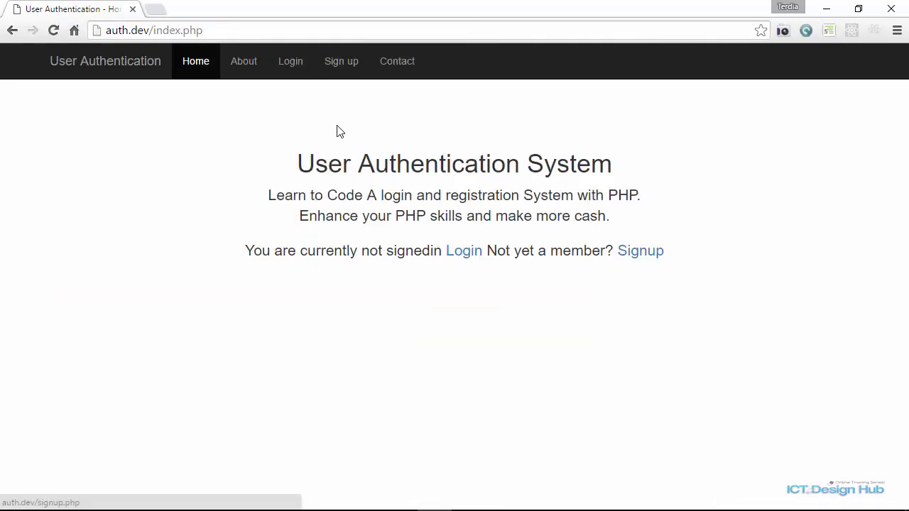
{"action": "left_click", "coordinate": [474, 256]}
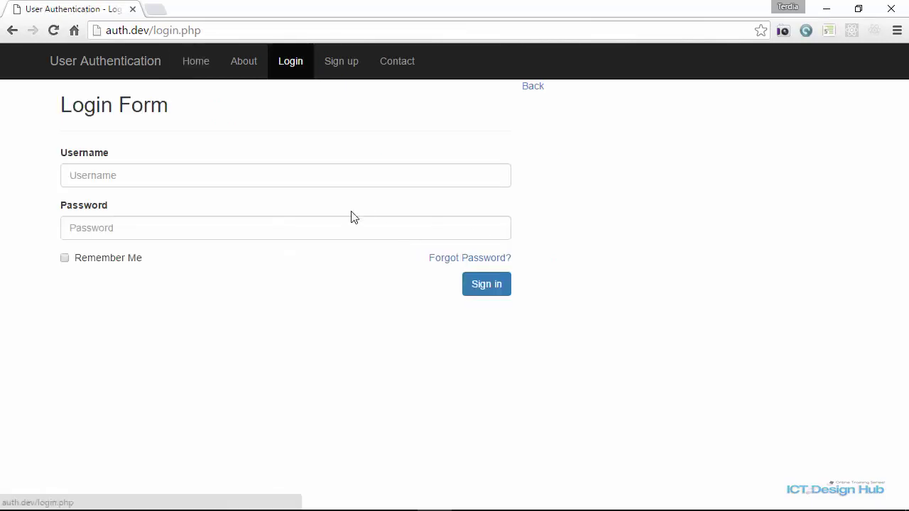
{"action": "left_click", "coordinate": [482, 260]}
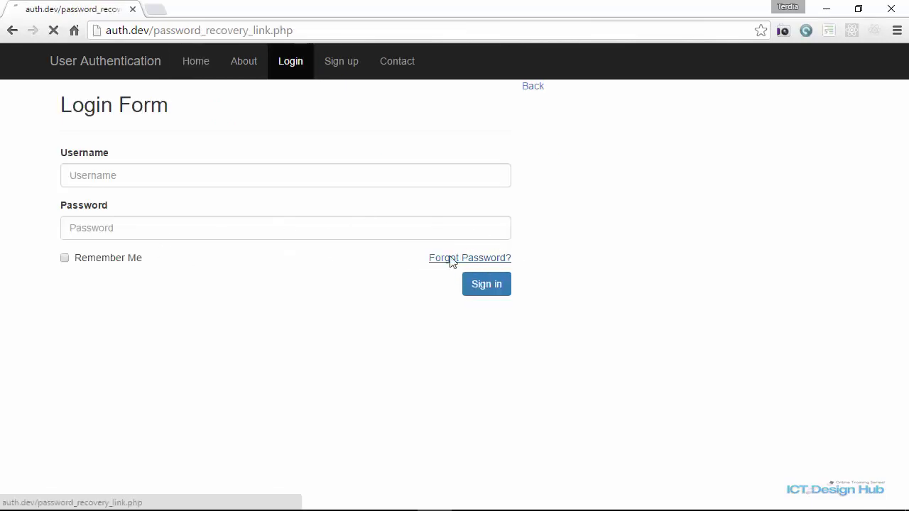
Request a reset link for the account's email and open the Password Recovery email.
{"action": "left_click", "coordinate": [179, 206]}
{"action": "type", "text": "i"}
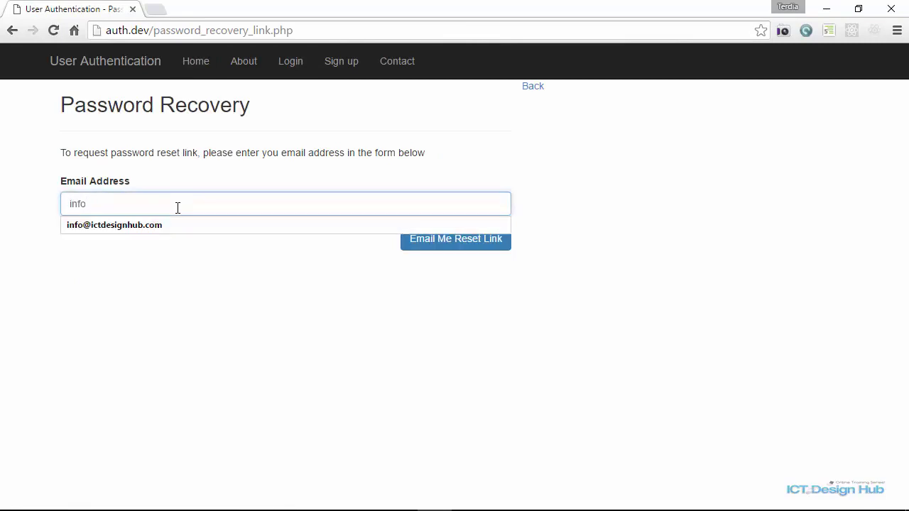
{"action": "type", "text": "nfo"}
{"action": "left_click", "coordinate": [181, 224]}
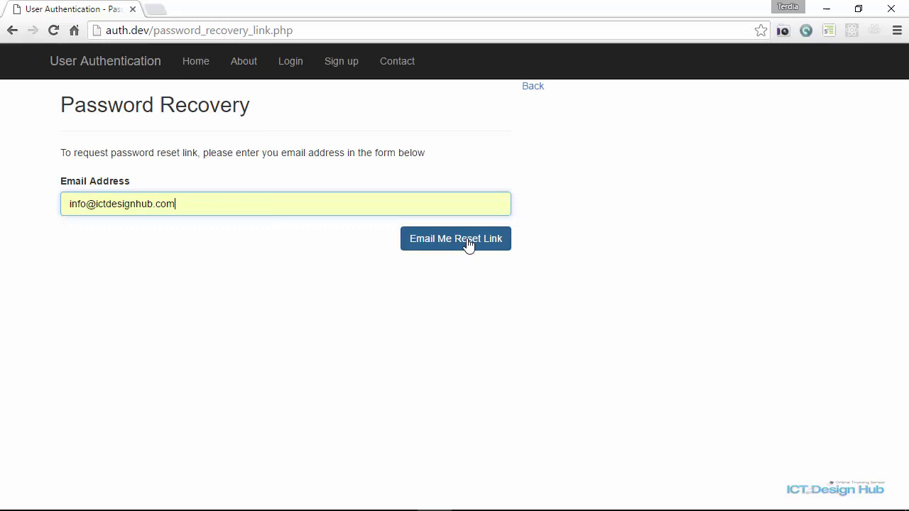
{"action": "left_click", "coordinate": [468, 243]}
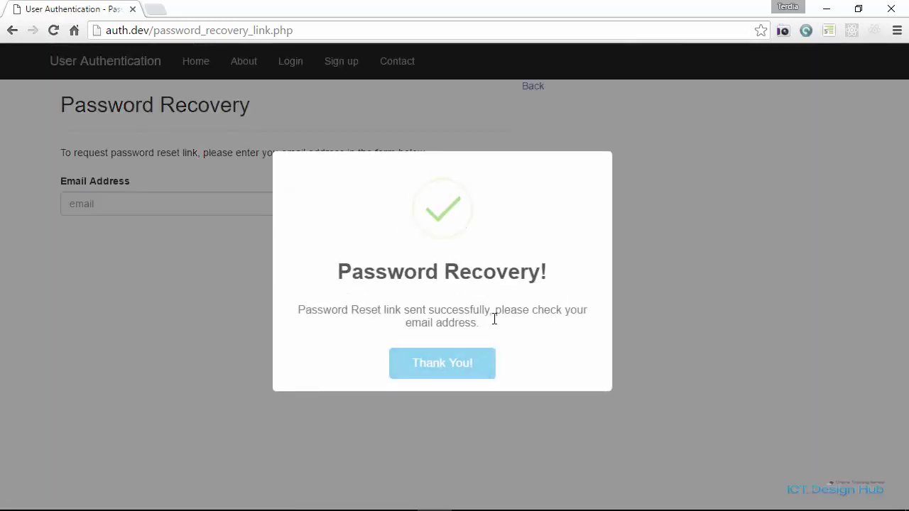
{"action": "left_click", "coordinate": [432, 377]}
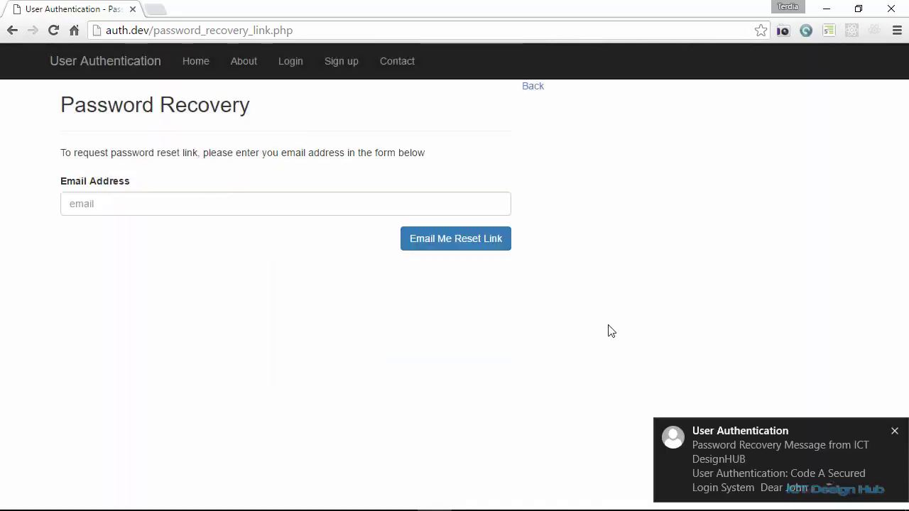
{"action": "left_click", "coordinate": [737, 462]}
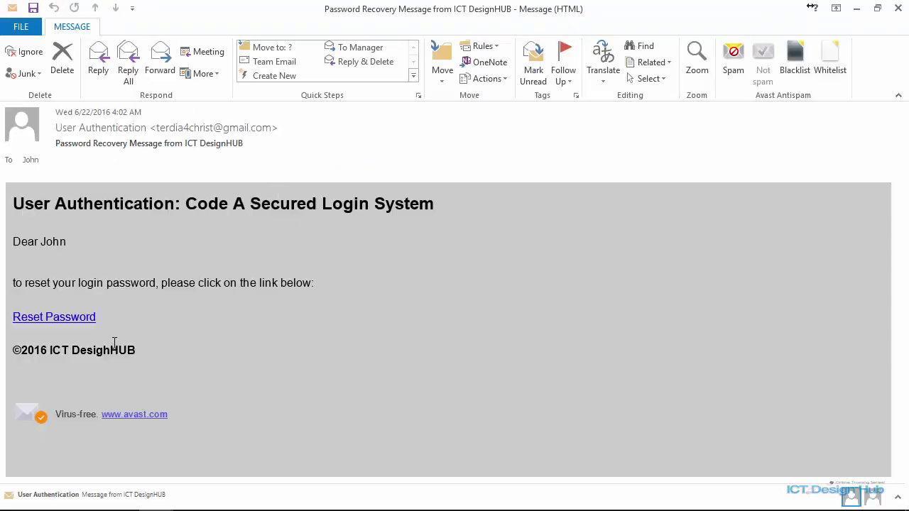
Use the emailed Reset Password link to set and confirm a new password, declining the browser save prompt.
{"action": "left_click", "coordinate": [81, 321]}
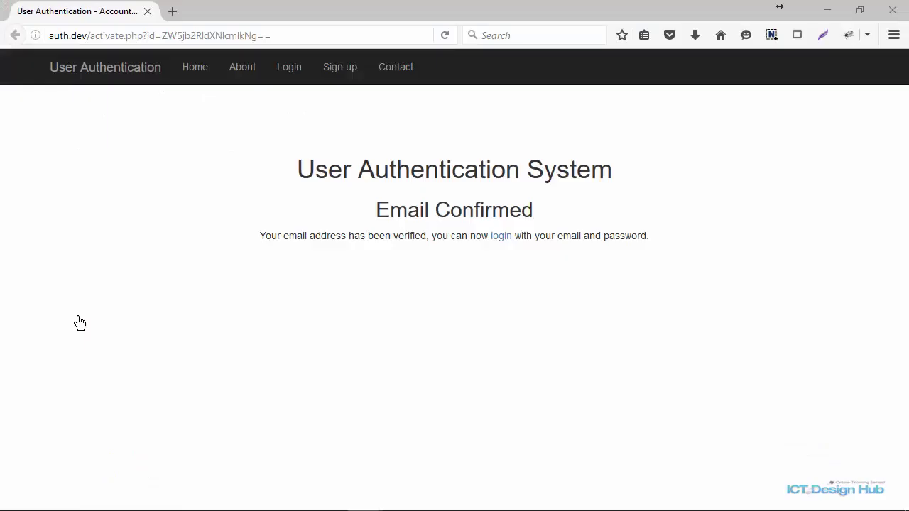
{"action": "left_click", "coordinate": [103, 179]}
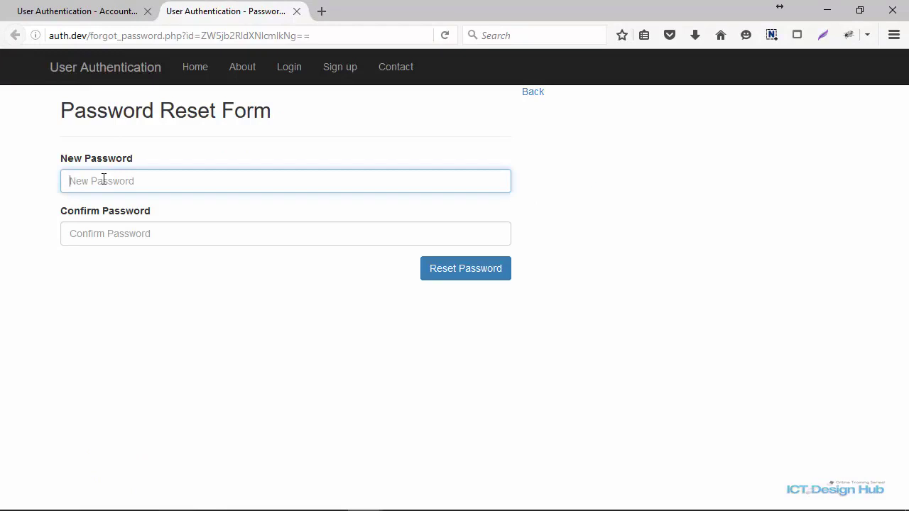
{"action": "type", "text": "1234567"}
{"action": "key", "text": "Tab"}
{"action": "type", "text": "12"}
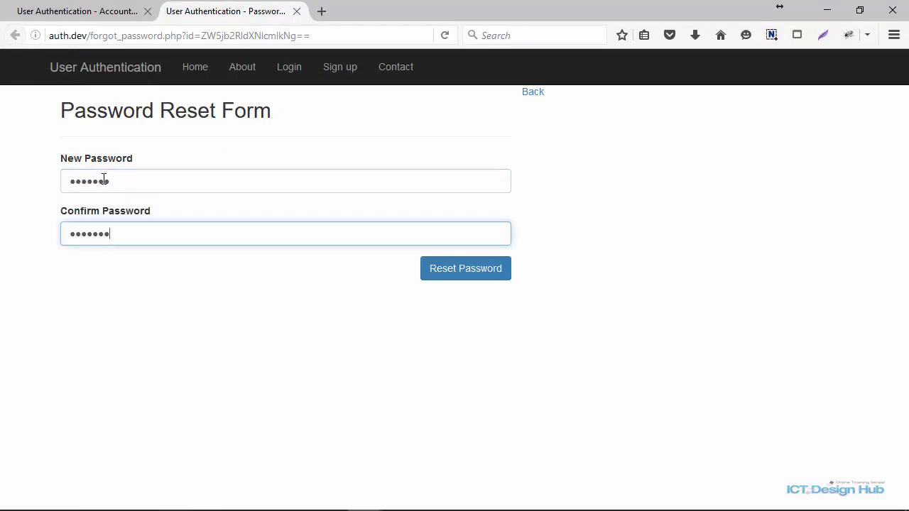
{"action": "left_click", "coordinate": [454, 277]}
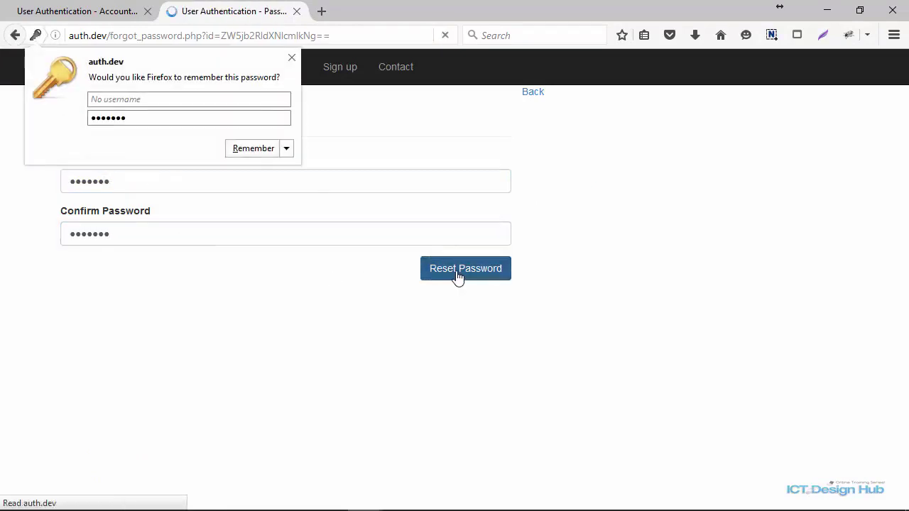
{"action": "left_click", "coordinate": [291, 58]}
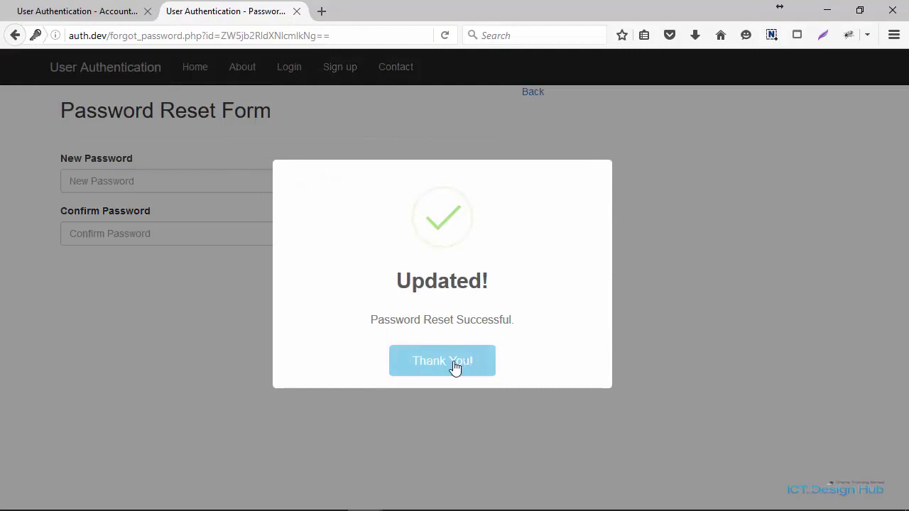
{"action": "left_click", "coordinate": [456, 364]}
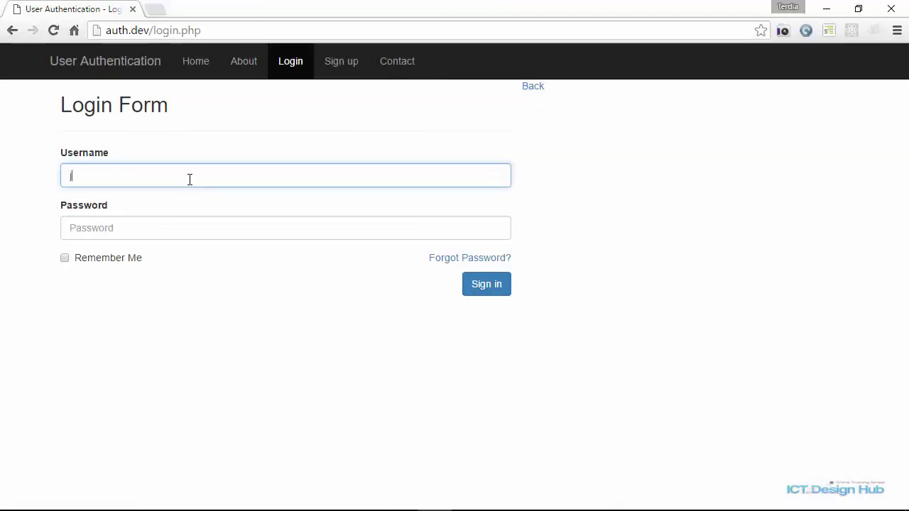
Sign in with the username and the newly reset password.
{"action": "type", "text": "john"}
{"action": "key", "text": "Tab"}
{"action": "type", "text": "p"}
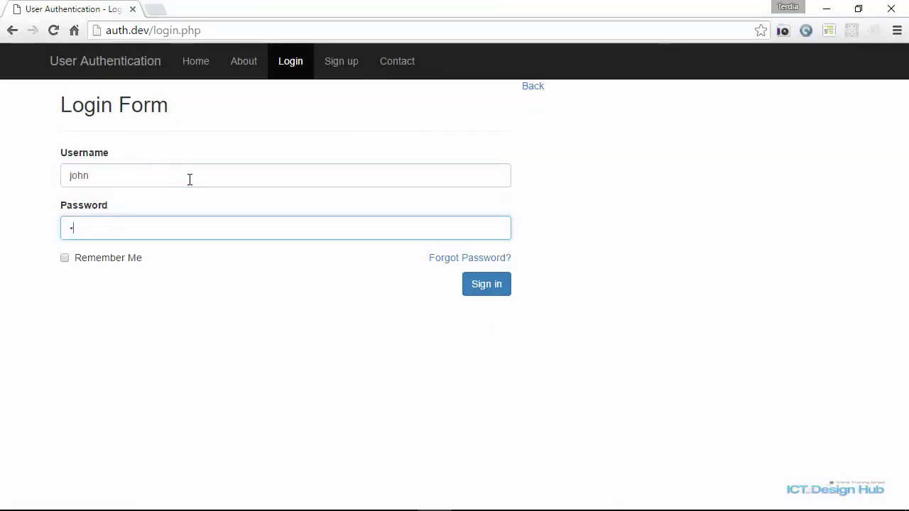
{"action": "key", "text": "Return"}
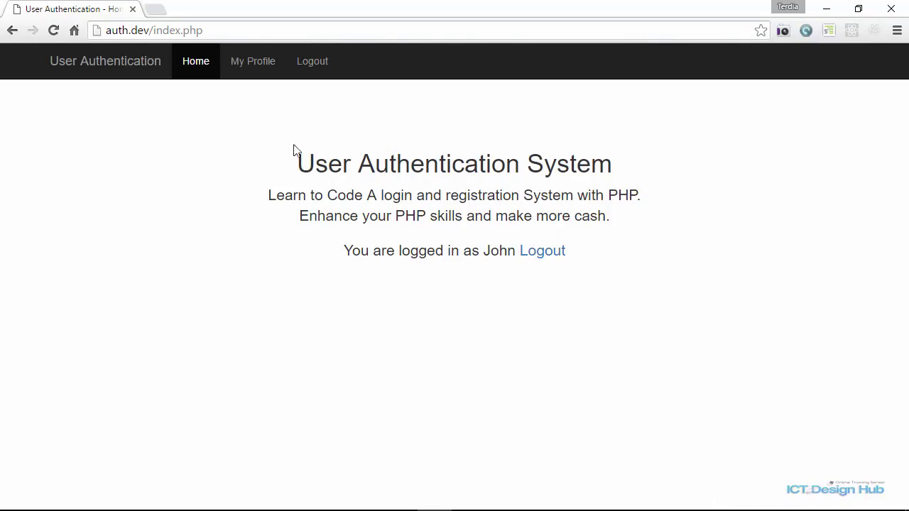
Log out and sign back in with Remember Me checked.
{"action": "left_click", "coordinate": [544, 254]}
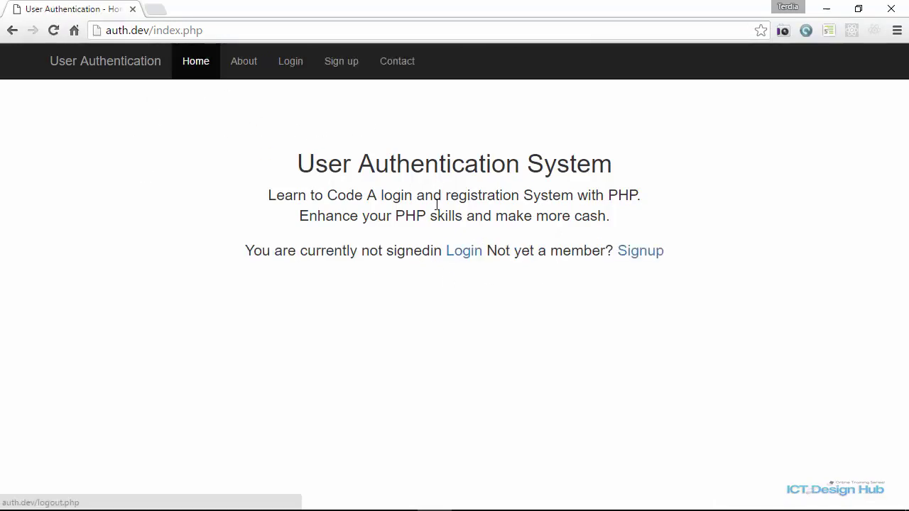
{"action": "left_click", "coordinate": [288, 73]}
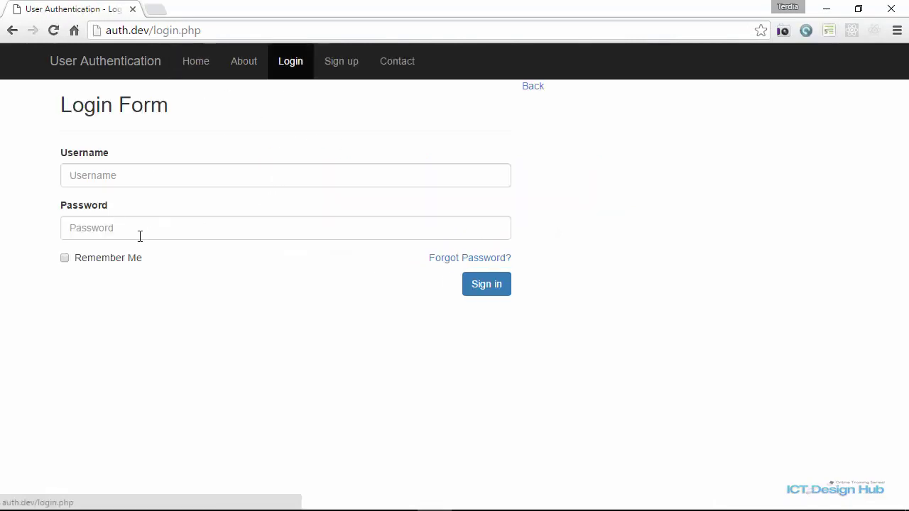
{"action": "left_click", "coordinate": [65, 259]}
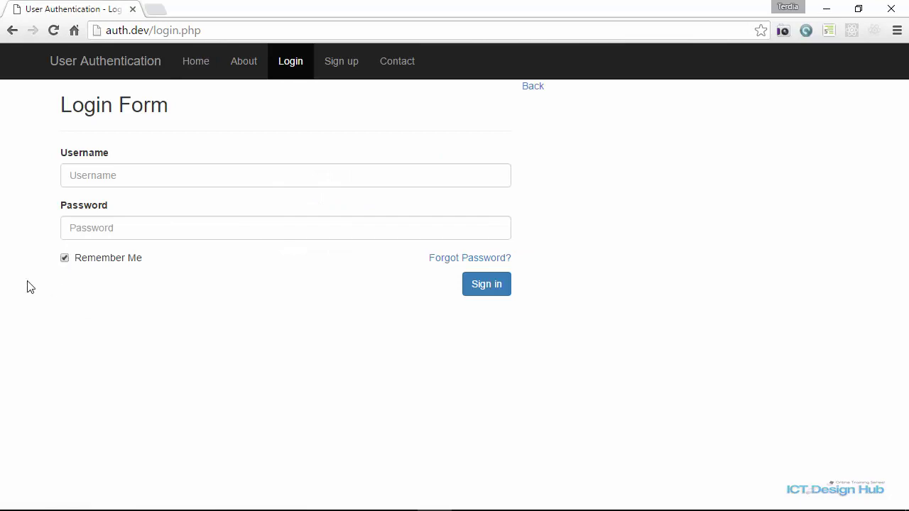
{"action": "left_click", "coordinate": [103, 173]}
{"action": "type", "text": "john"}
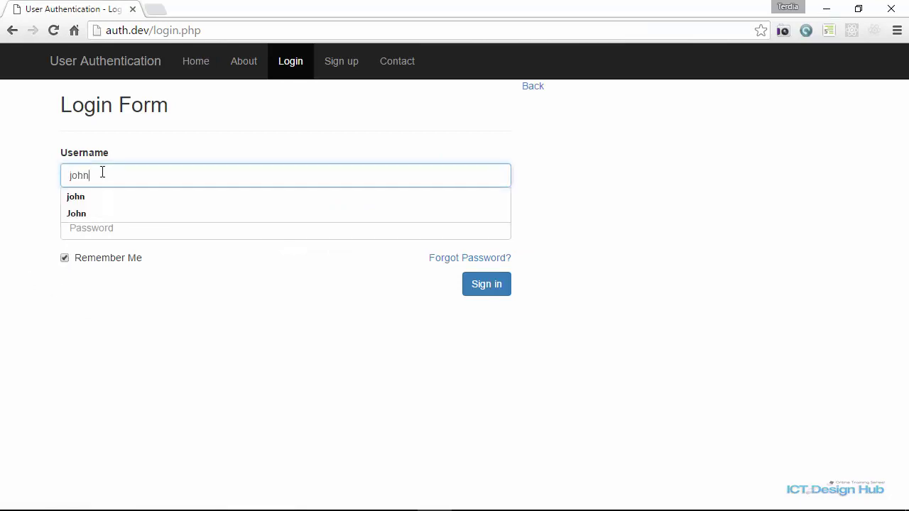
{"action": "key", "text": "Tab"}
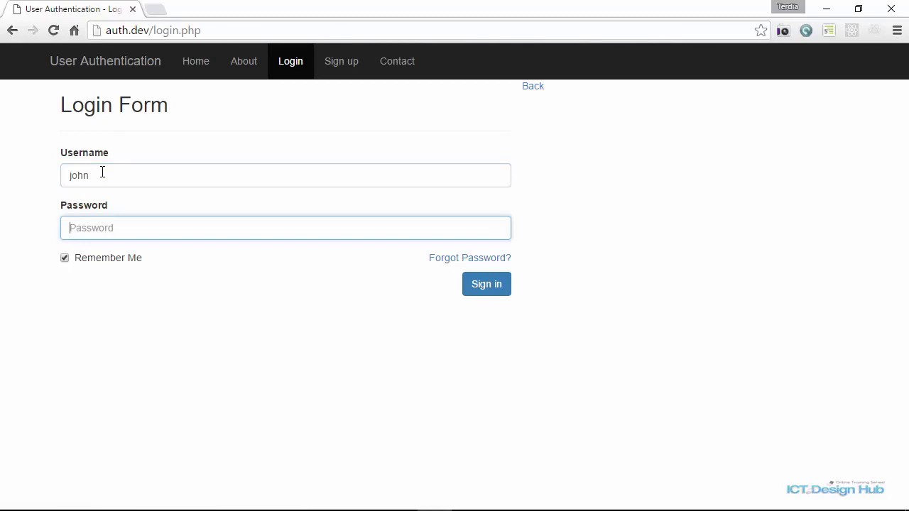
{"action": "type", "text": "12"}
{"action": "key", "text": "Return"}
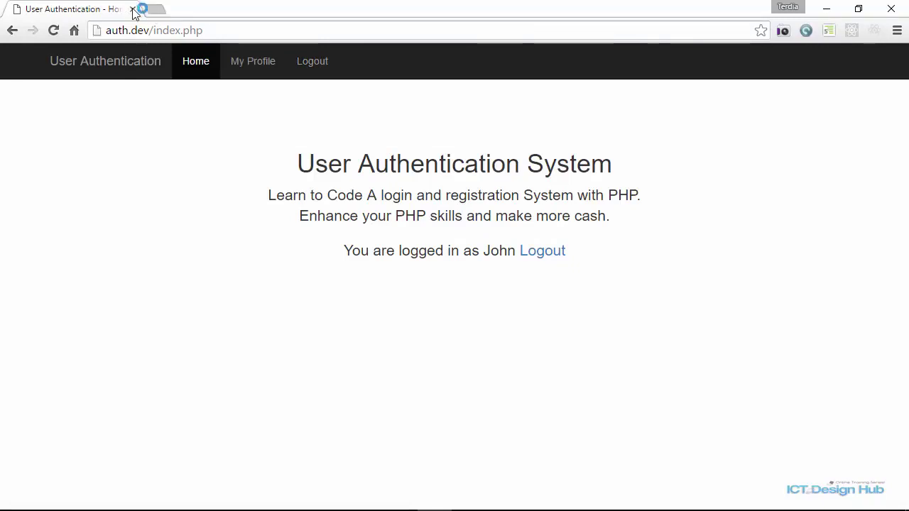
Close the site's tab and reload auth.dev to confirm the session persists.
{"action": "left_click", "coordinate": [133, 10]}
{"action": "type", "text": "auth.dev"}
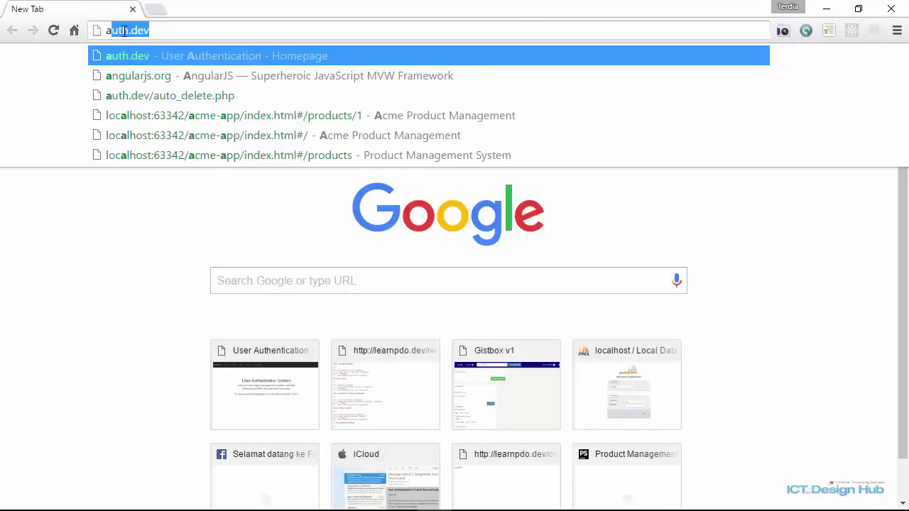
{"action": "key", "text": "Return"}
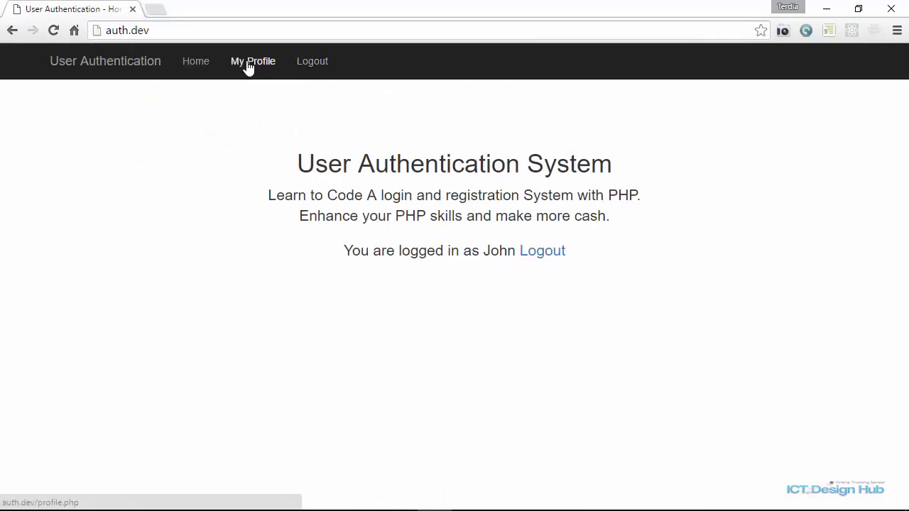
Open My Profile, stay idle, then open it again to see the session has expired.
{"action": "left_click", "coordinate": [266, 69]}
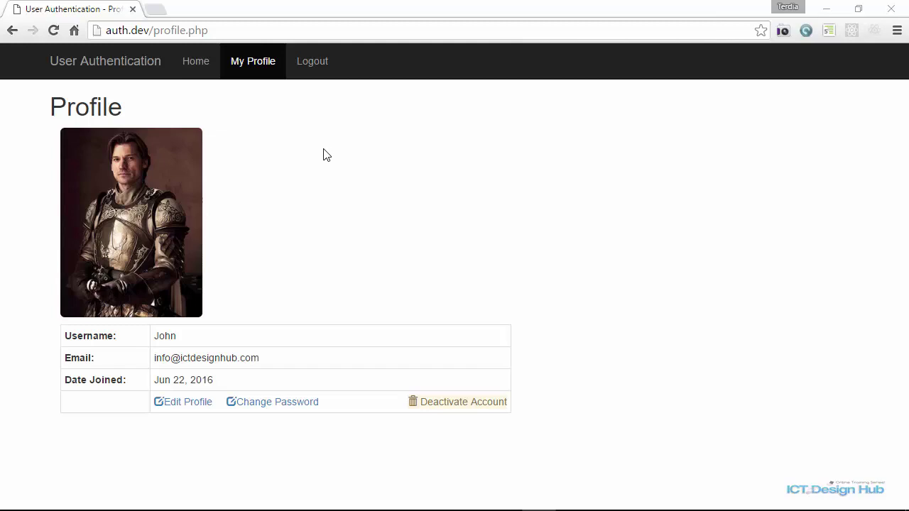
{"action": "left_click", "coordinate": [253, 67]}
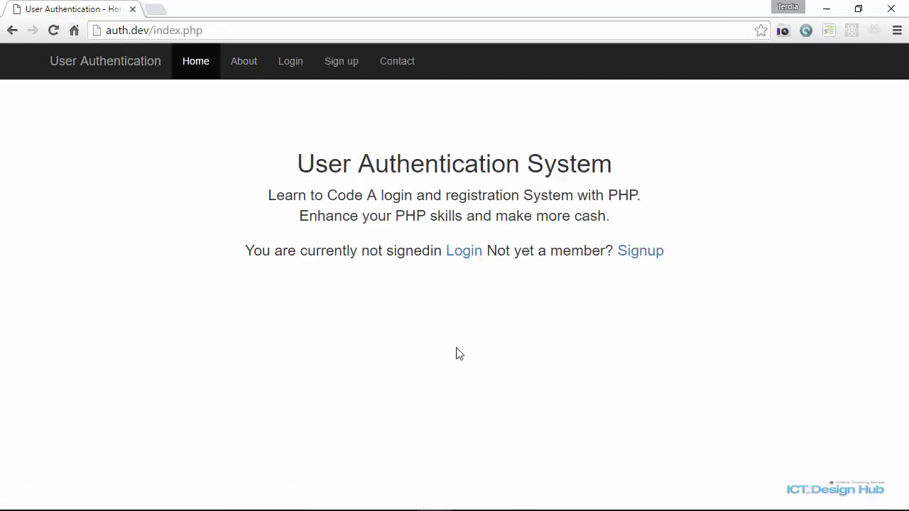
Log back in with the account credentials and open the Deactivate Account page from the profile.
{"action": "left_click", "coordinate": [465, 255]}
{"action": "left_click", "coordinate": [194, 165]}
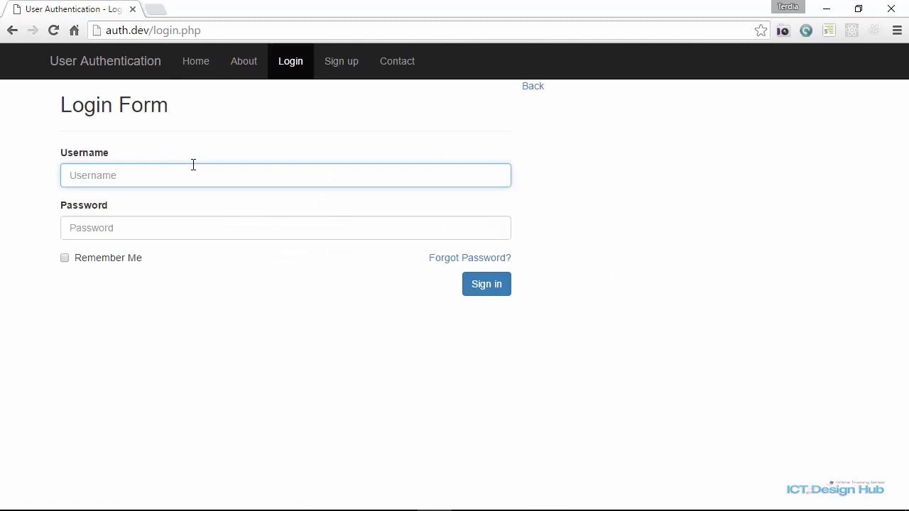
{"action": "type", "text": "john"}
{"action": "key", "text": "Tab"}
{"action": "type", "text": "••"}
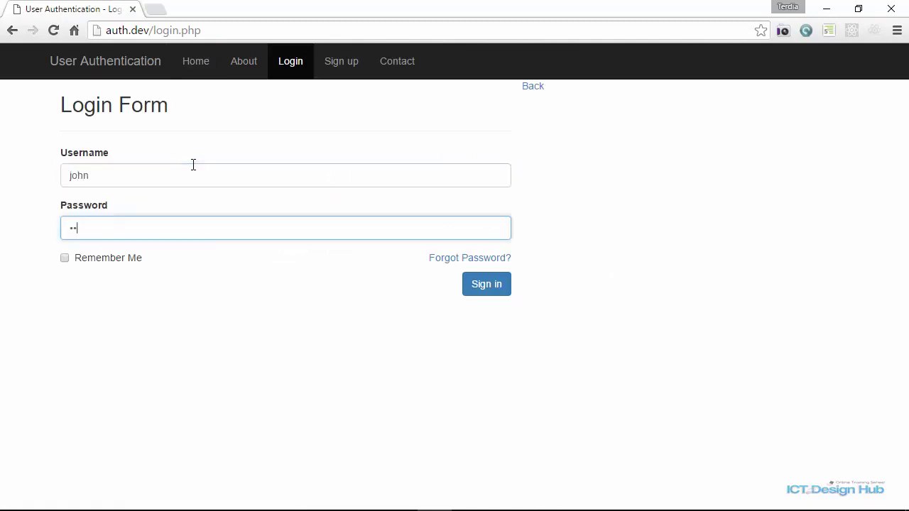
{"action": "key", "text": "Return"}
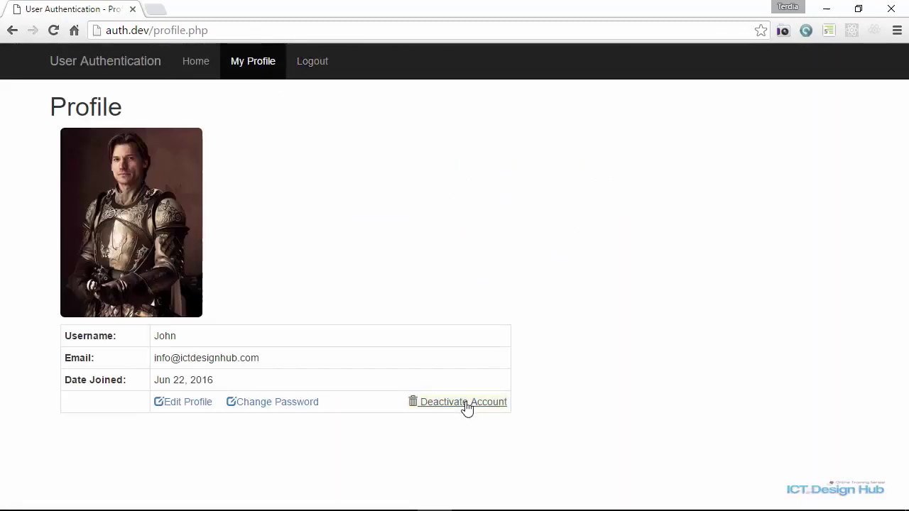
{"action": "left_click", "coordinate": [462, 403]}
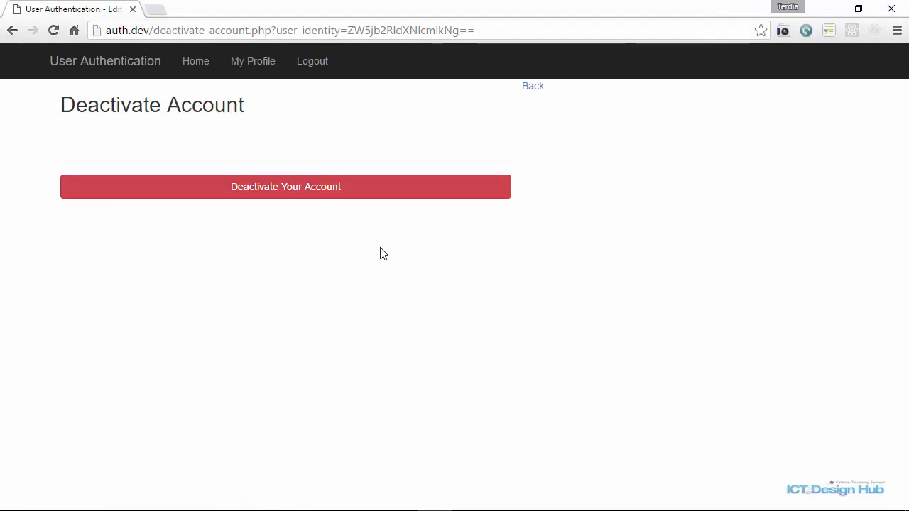
Deactivate the account and confirm, accepting that its data is kept for 14 days.
{"action": "left_click", "coordinate": [317, 197]}
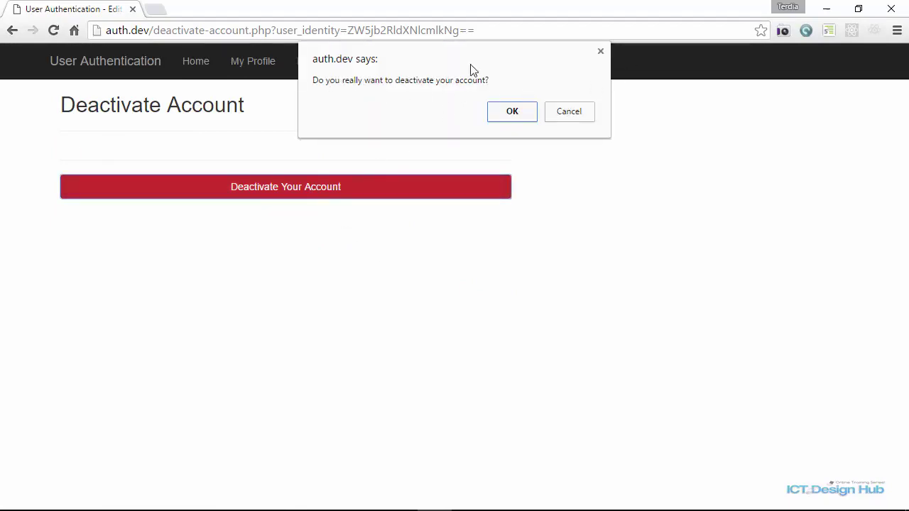
{"action": "left_click", "coordinate": [514, 119]}
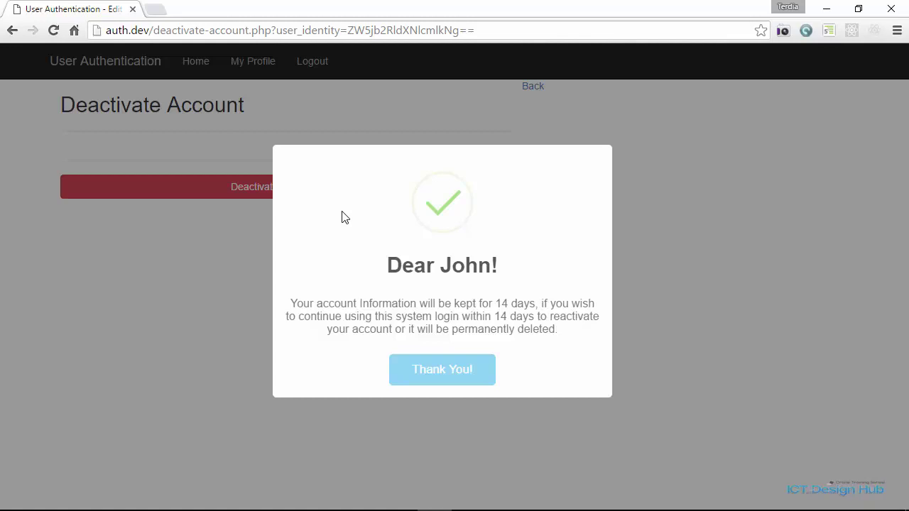
Dismiss the notice, open the 'Account Deactivated' email in Outlook, and follow its Sign In link.
{"action": "left_click", "coordinate": [460, 375]}
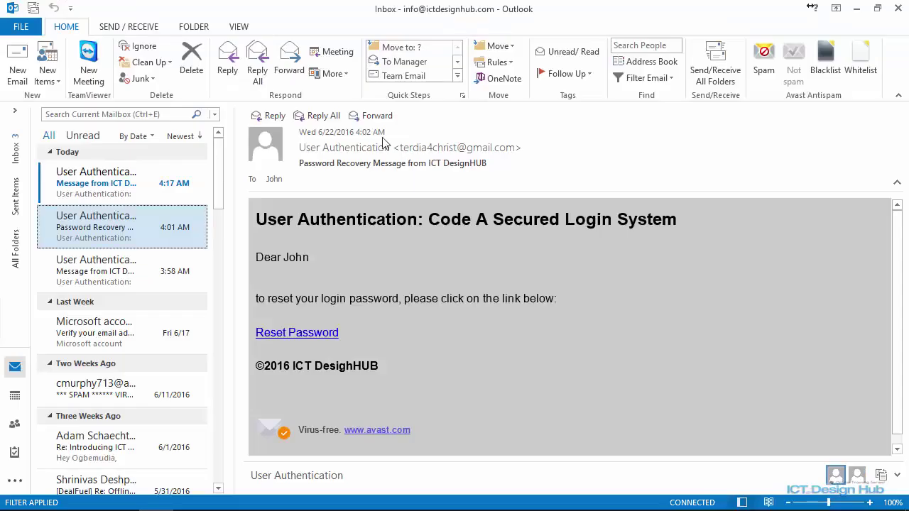
{"action": "left_click", "coordinate": [126, 189]}
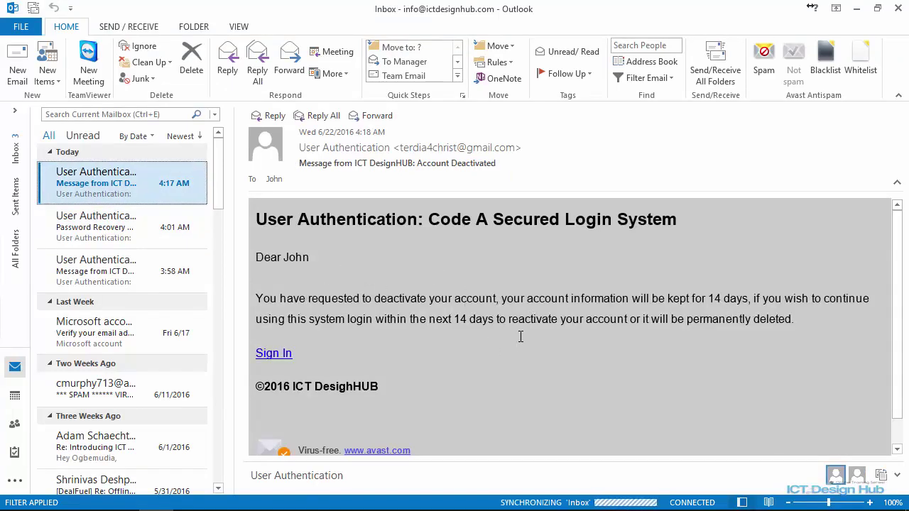
{"action": "left_click", "coordinate": [276, 355]}
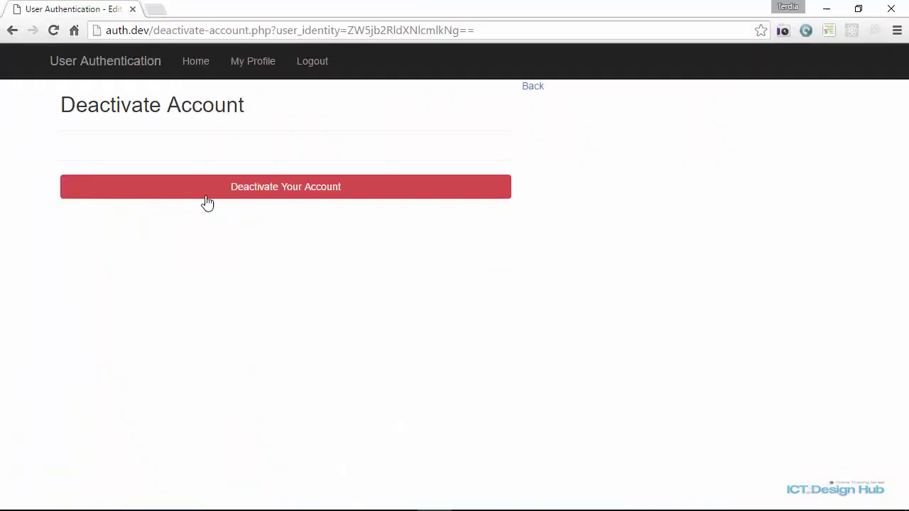
Log out via the navbar and bring up the empty login.php Login Form.
{"action": "left_click", "coordinate": [313, 61]}
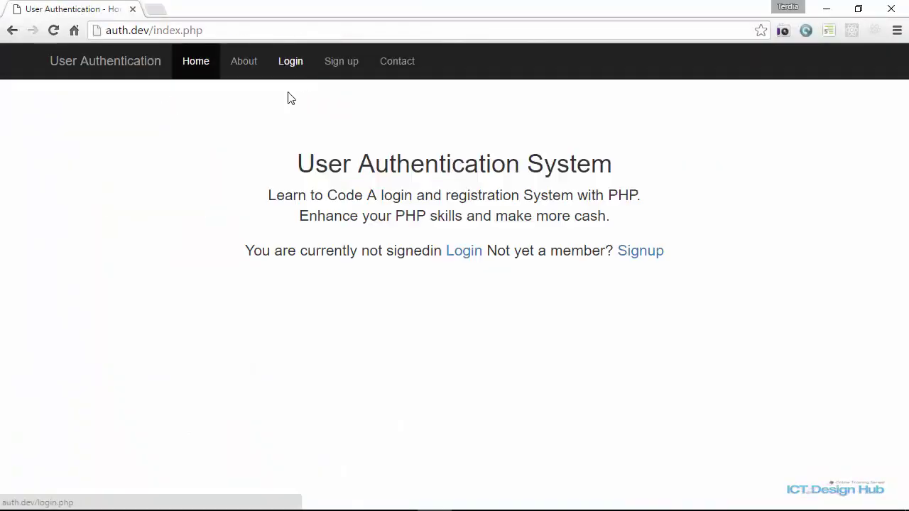
{"action": "left_click", "coordinate": [455, 254]}
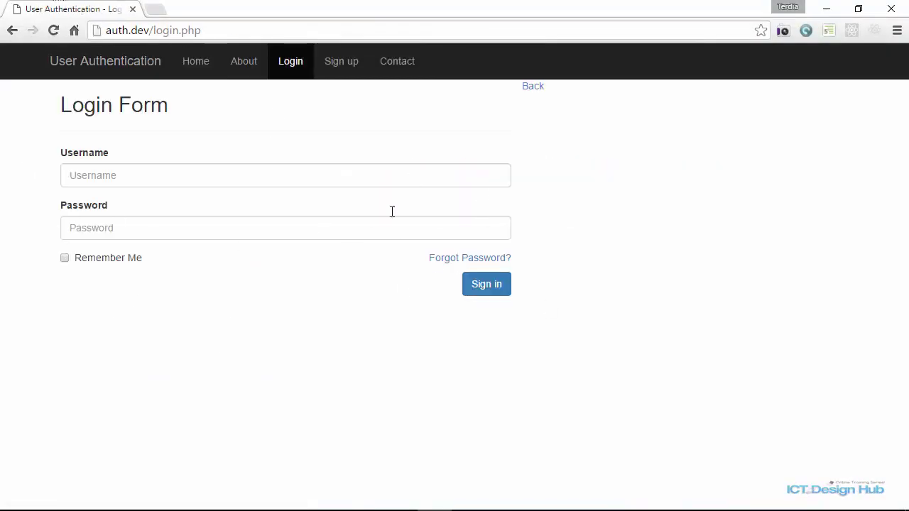